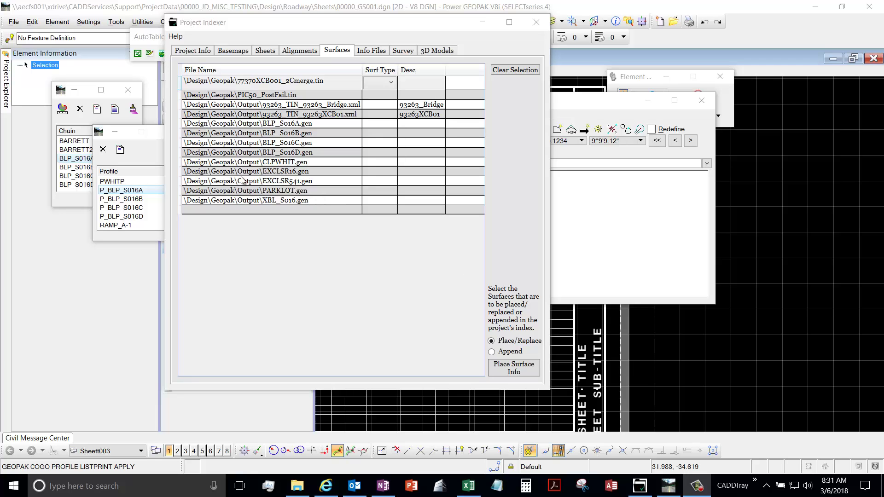
Step: Show the surfaces list and set 77370XCB001_2Cmerge.tin's surface type to Existing
click(341, 52)
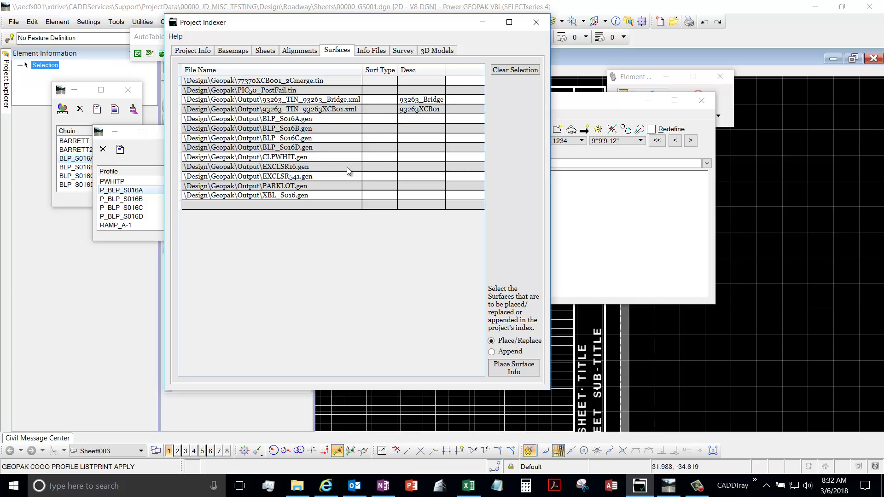
click(340, 85)
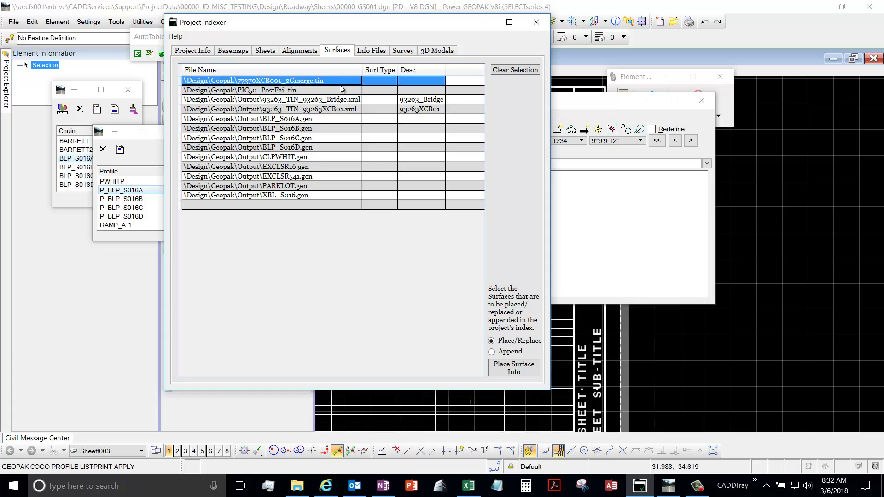
click(331, 91)
click(339, 83)
click(375, 82)
click(391, 82)
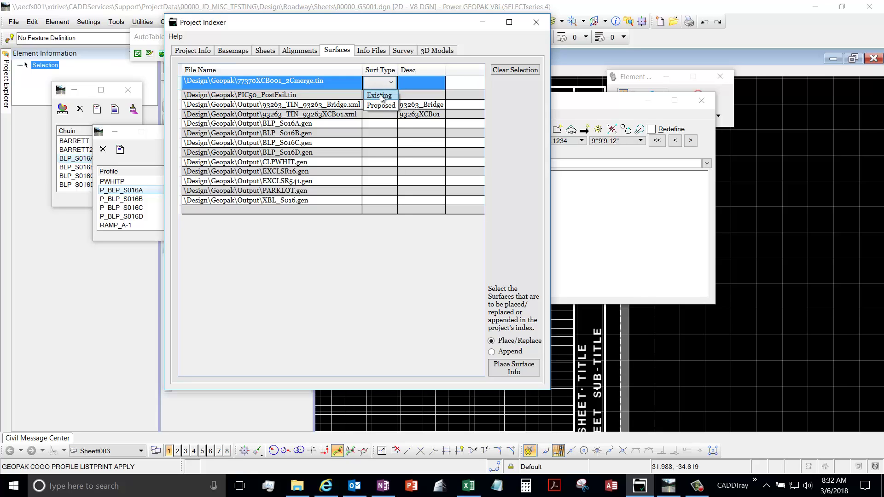
click(380, 95)
Step: Set PIC50_PostFail.tin and 93263_TIN_93263_Bridge.xml surface types to Proposed
click(379, 92)
click(387, 93)
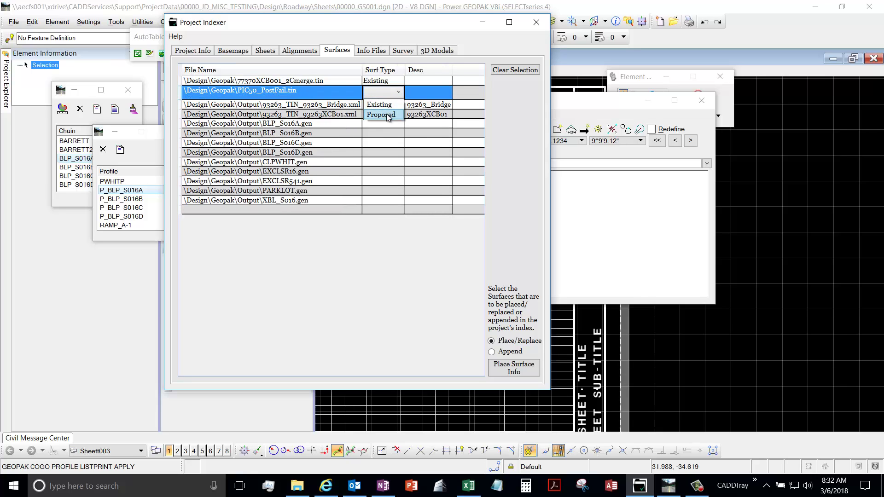
click(381, 115)
click(383, 101)
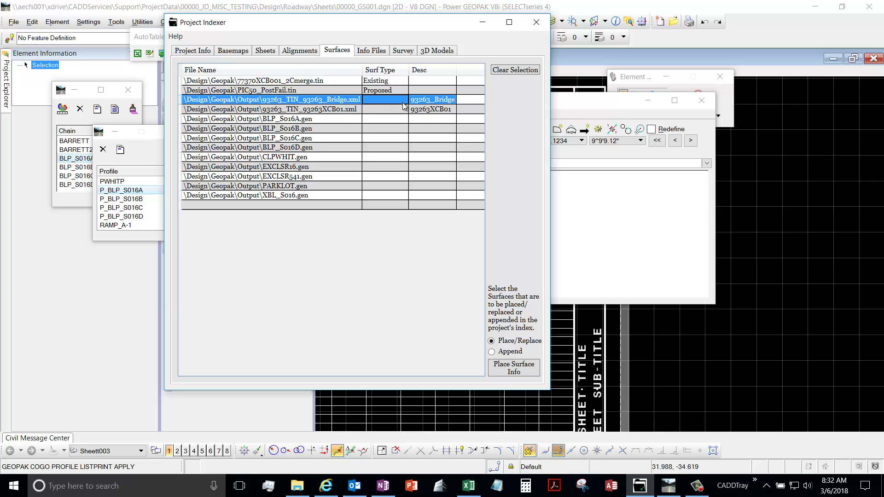
click(403, 102)
click(395, 124)
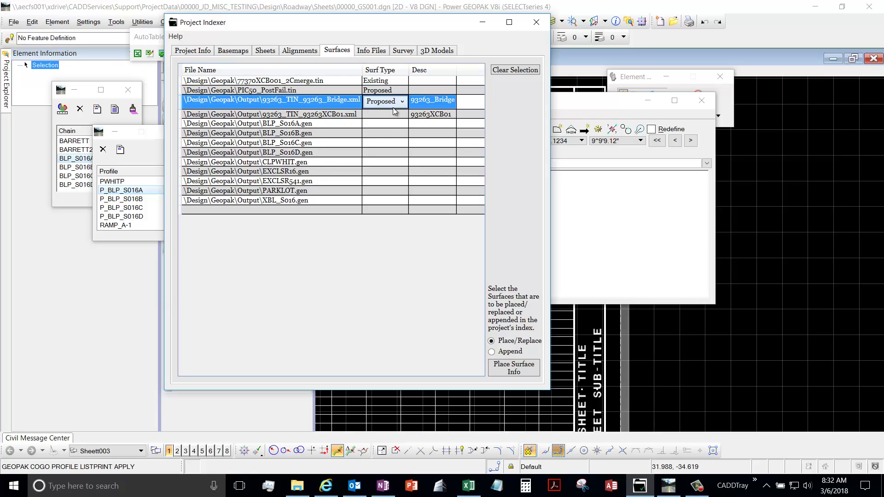
click(395, 111)
click(394, 123)
Step: Step through the surface rows to check their assigned types
click(358, 136)
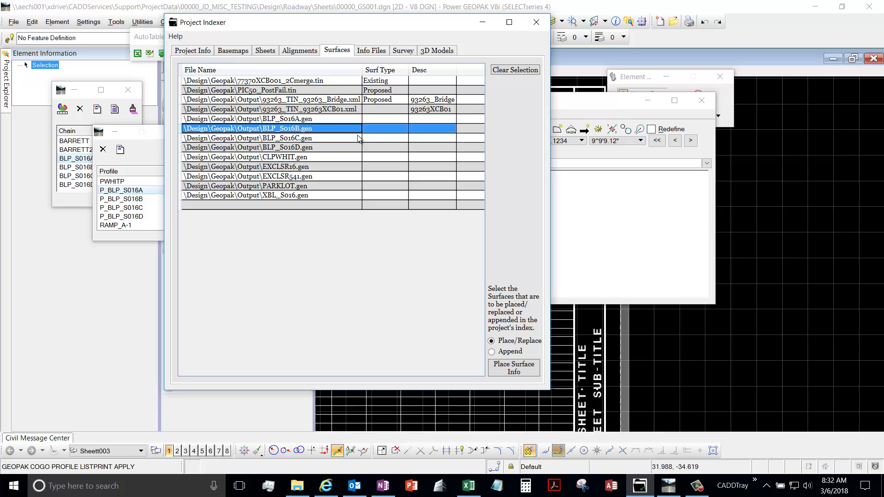
click(419, 81)
click(424, 91)
click(422, 100)
click(422, 110)
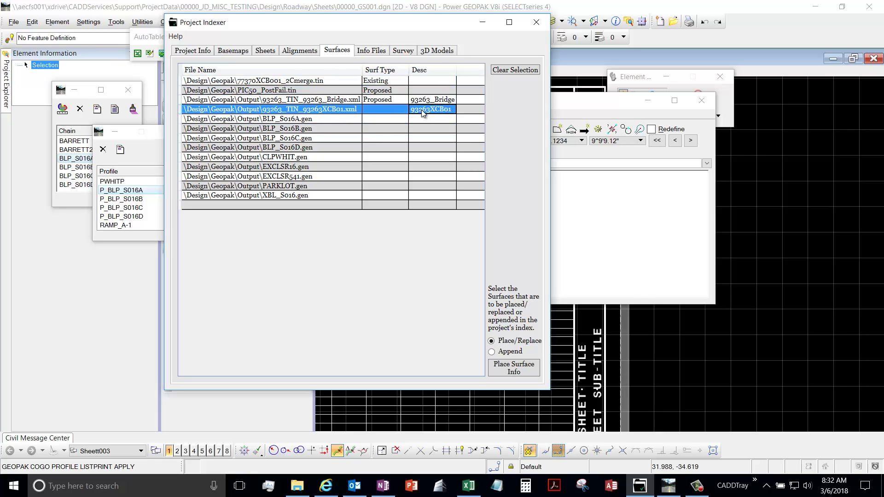
click(424, 100)
Step: Select the .xml extension in the 93263_TIN_93263_Bridge.xml file name
click(316, 100)
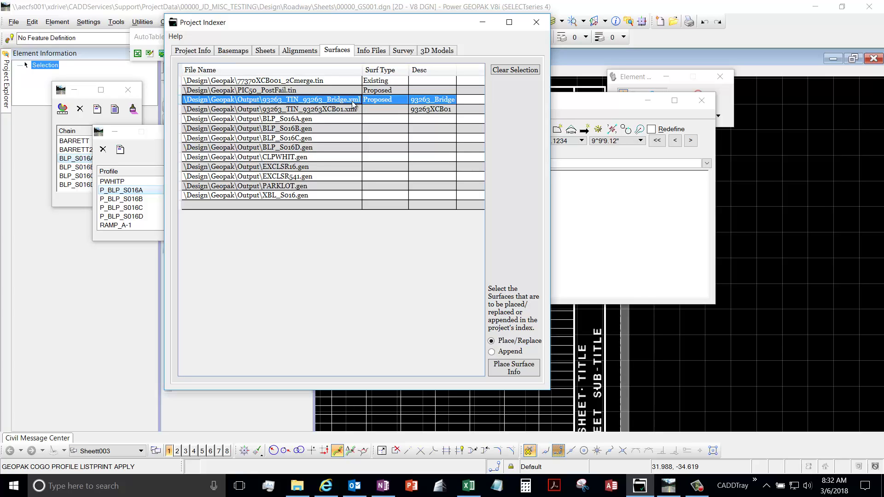
click(331, 103)
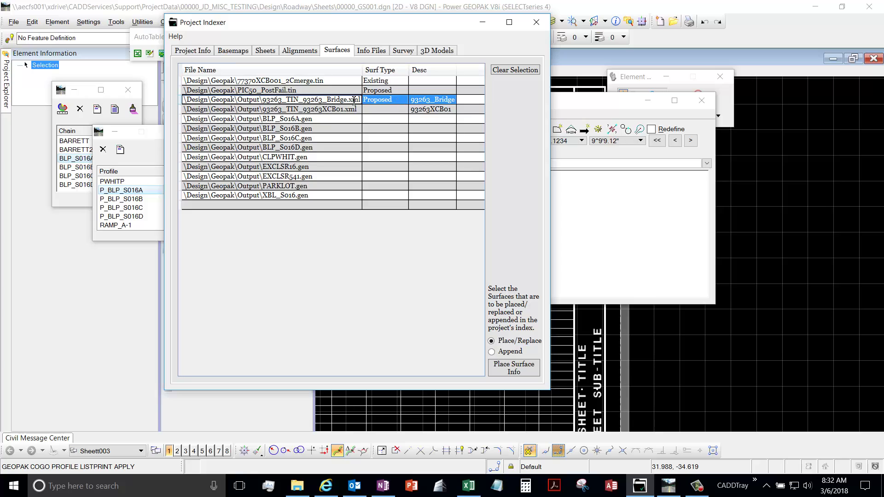
drag(347, 100, 364, 106)
click(353, 100)
drag(353, 99, 364, 102)
Step: Glance at the alignments list, then return to surfaces and select the BLP_S016A.gen row
click(290, 54)
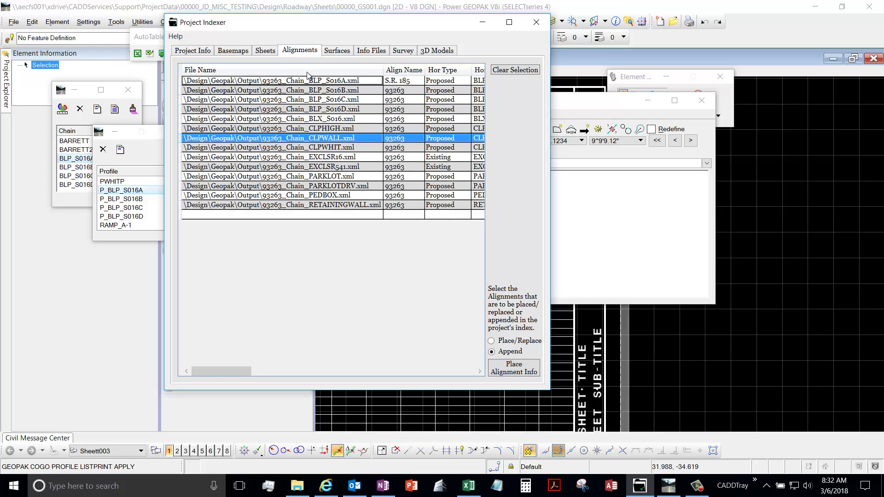
click(339, 53)
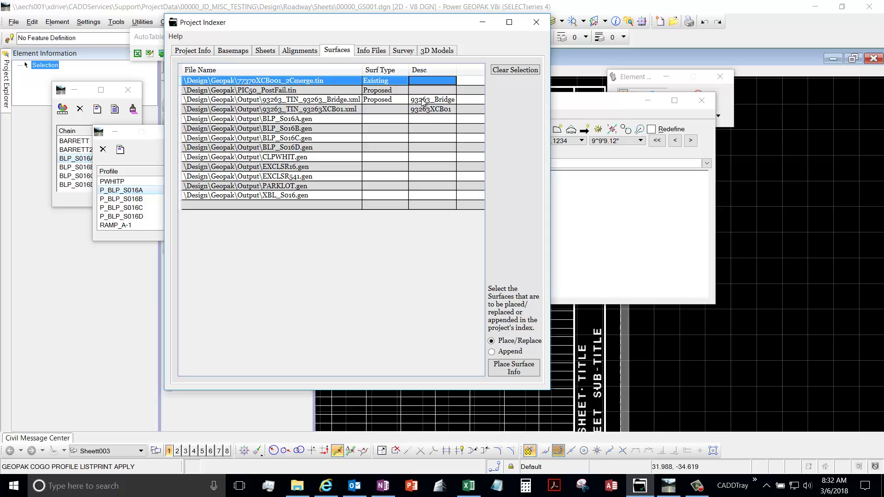
click(427, 110)
click(424, 119)
click(300, 139)
click(311, 121)
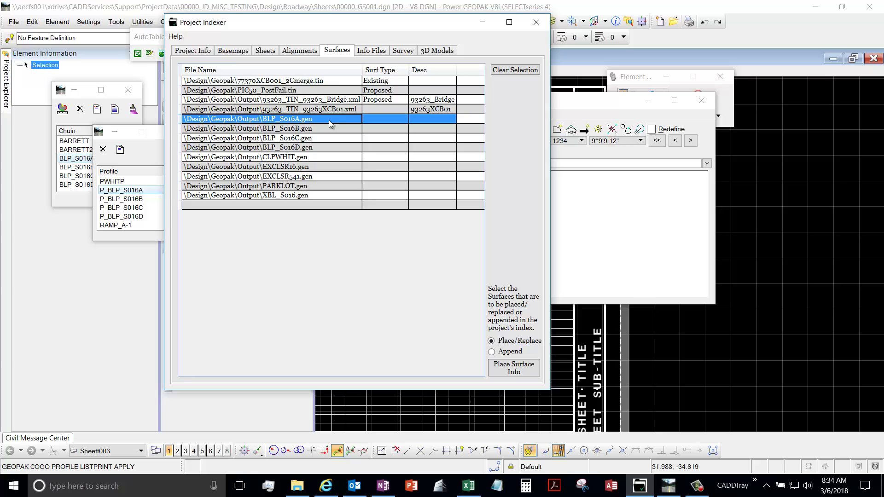
Step: Select the four surface rows BLP_S016A through BLP_S016D
click(333, 128)
click(339, 118)
click(335, 137)
click(315, 89)
click(309, 131)
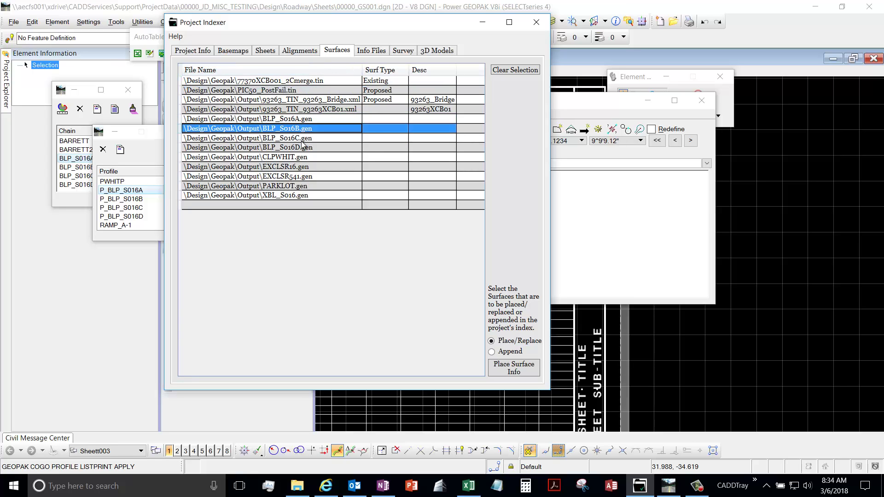
drag(300, 187, 304, 148)
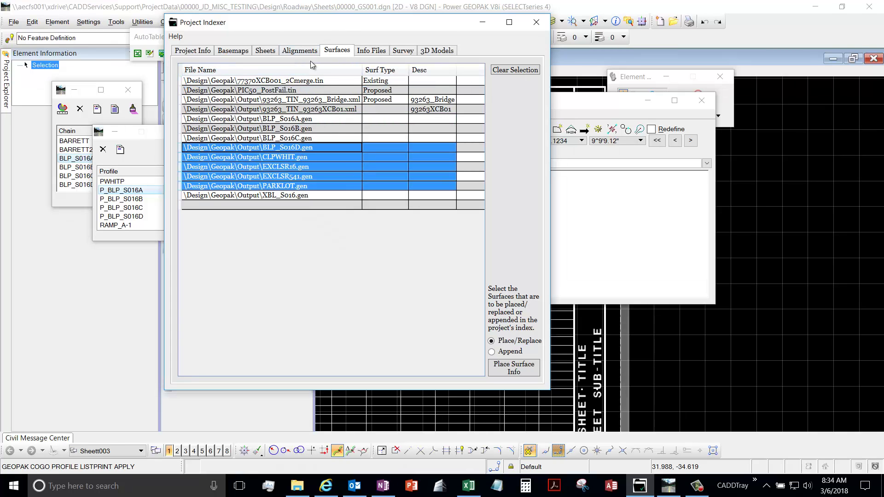
drag(322, 35, 272, 29)
click(265, 110)
click(271, 141)
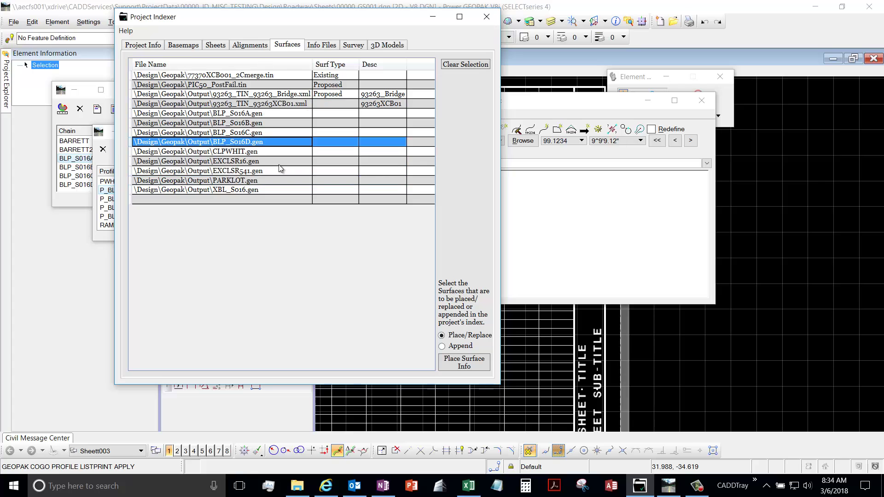
drag(263, 122, 243, 154)
click(261, 124)
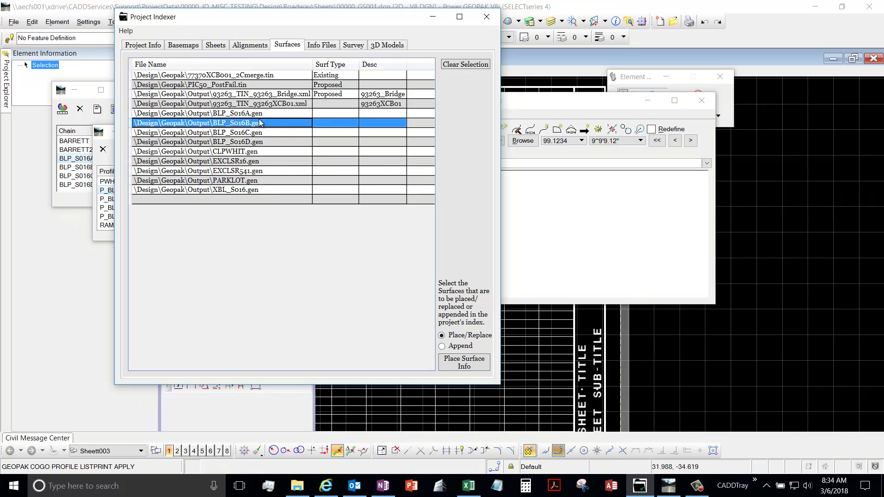
drag(269, 115, 286, 151)
Step: Place the BLP_S016A–D surfaces into the Excel index's Surfaces sheet and check the rows
click(471, 363)
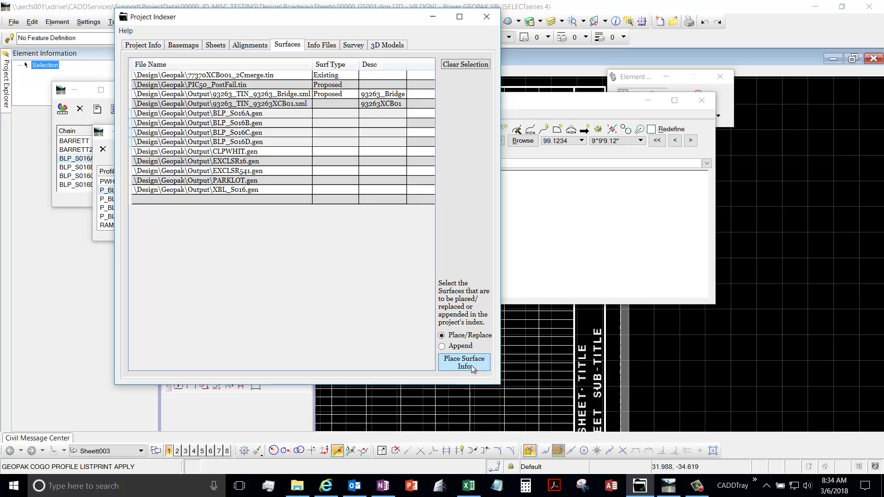
click(473, 366)
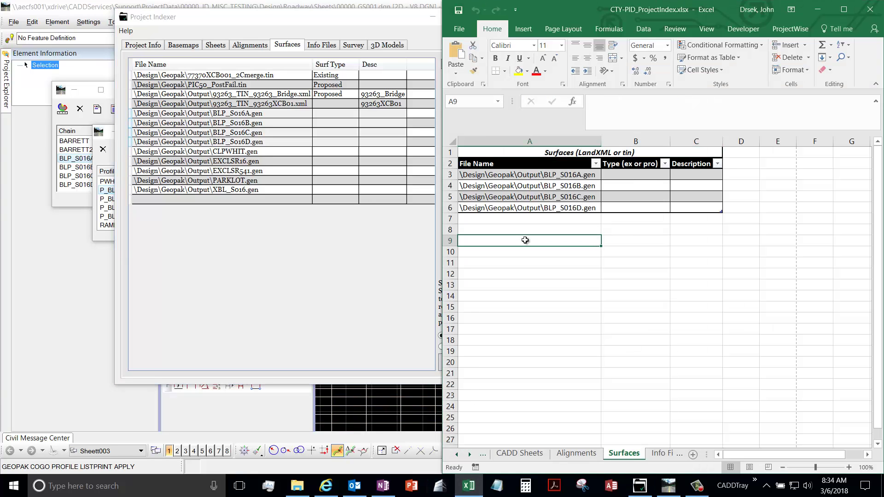
click(566, 289)
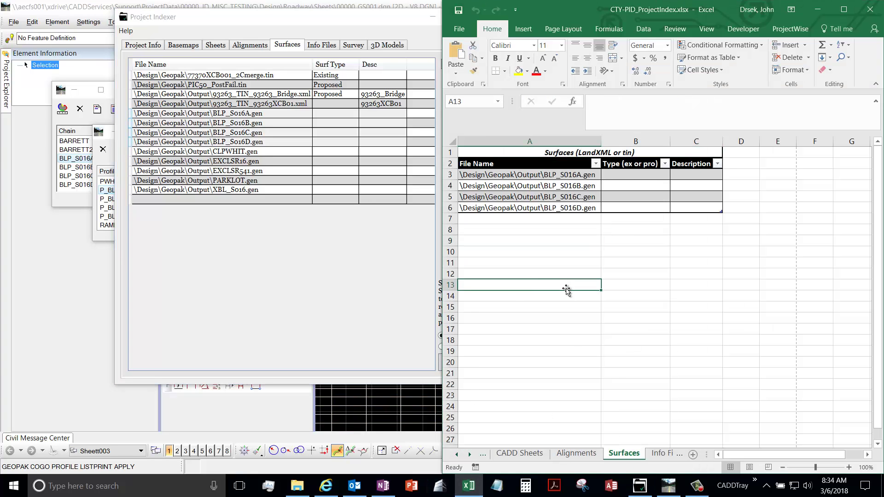
click(554, 210)
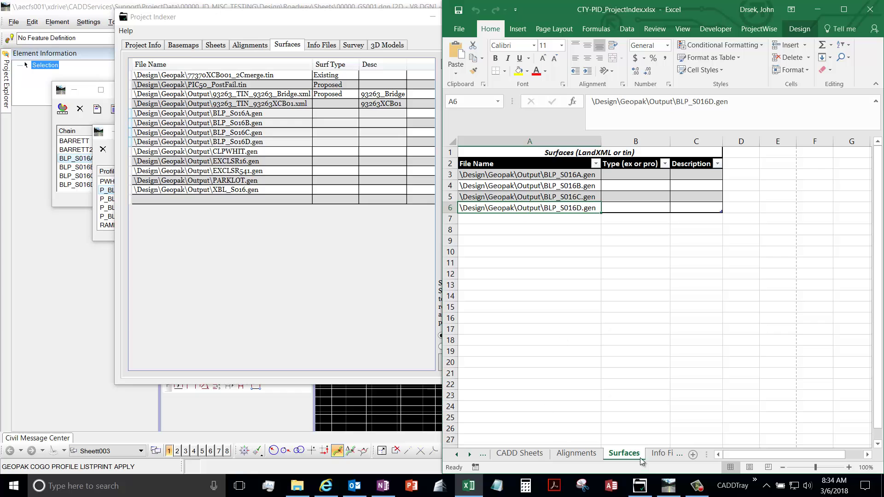
click(615, 395)
Step: Replace the index's surfaces with 93263_TIN_93263XCB01.xml, BLP_S016A and BLP_S016B
click(289, 19)
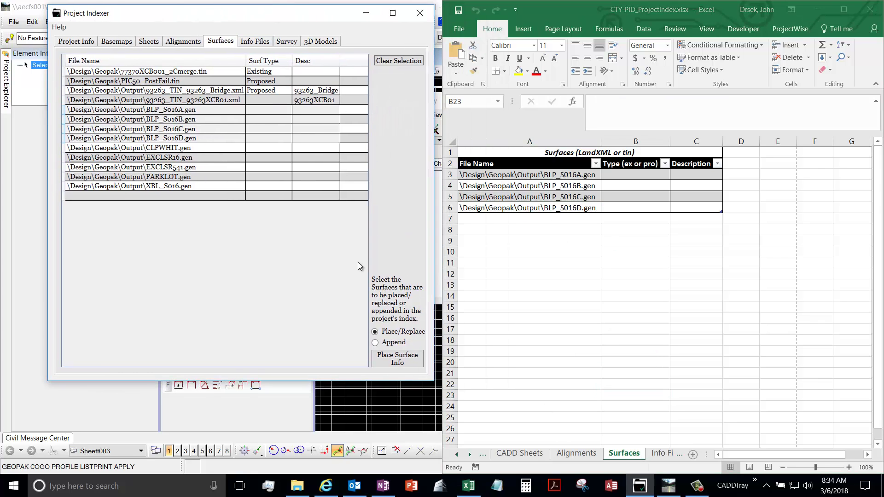
drag(184, 102, 201, 119)
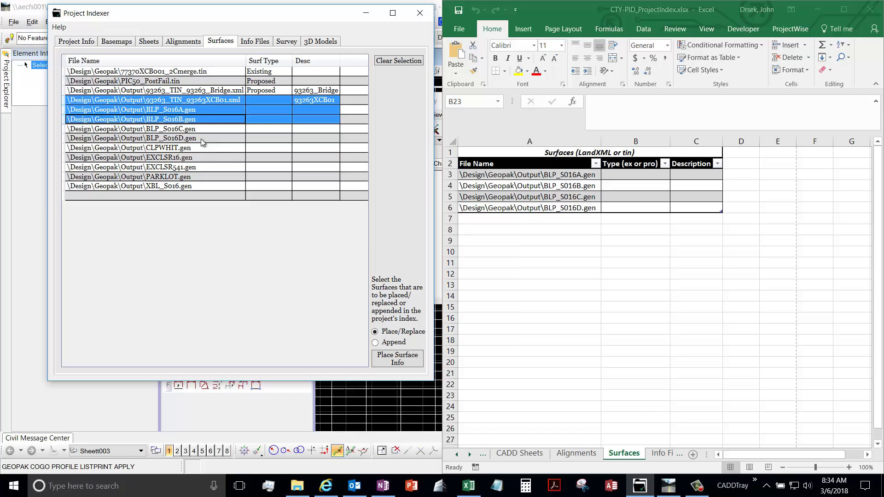
click(399, 359)
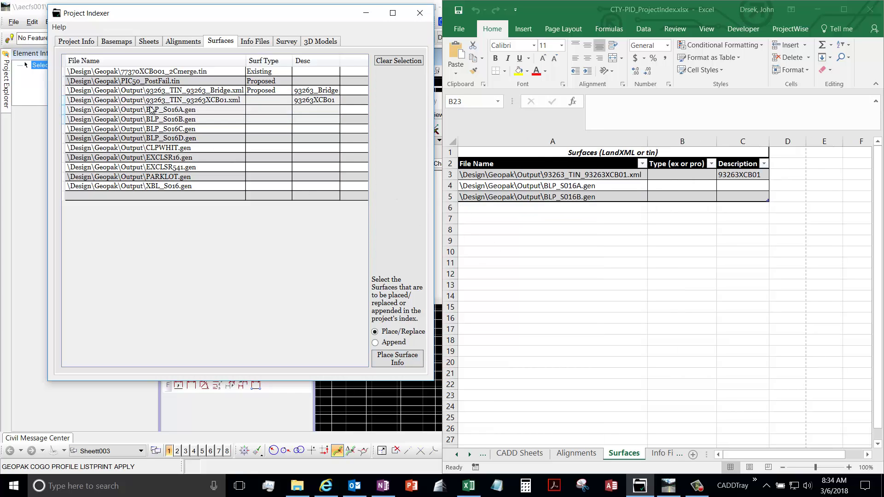
Step: Switch to Append and add further surfaces through EXCLSR541.gen to the Excel Surfaces sheet
drag(180, 113, 188, 164)
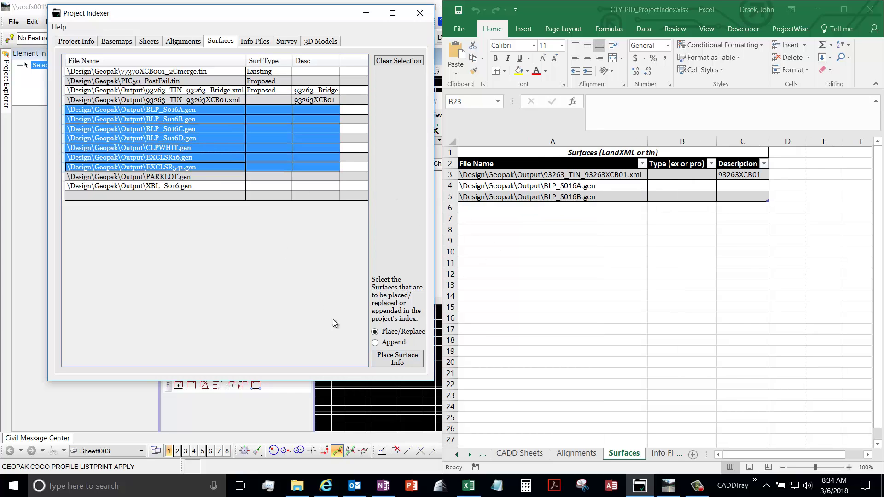
click(382, 344)
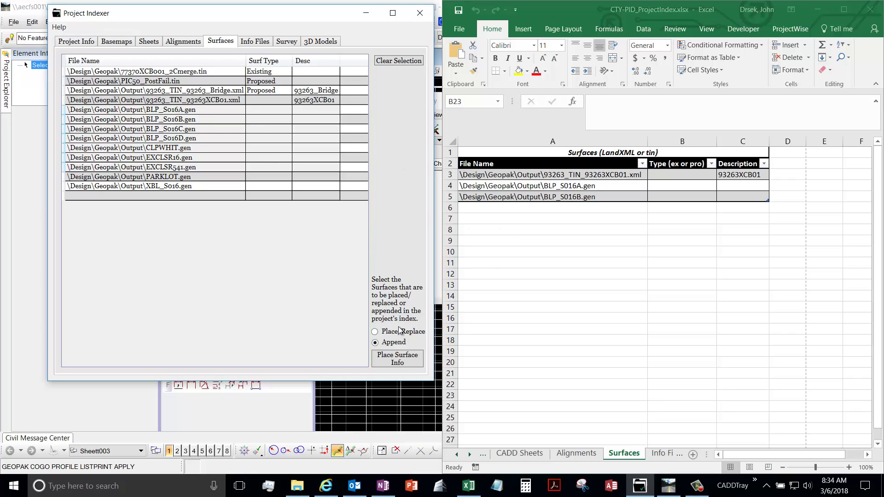
click(411, 364)
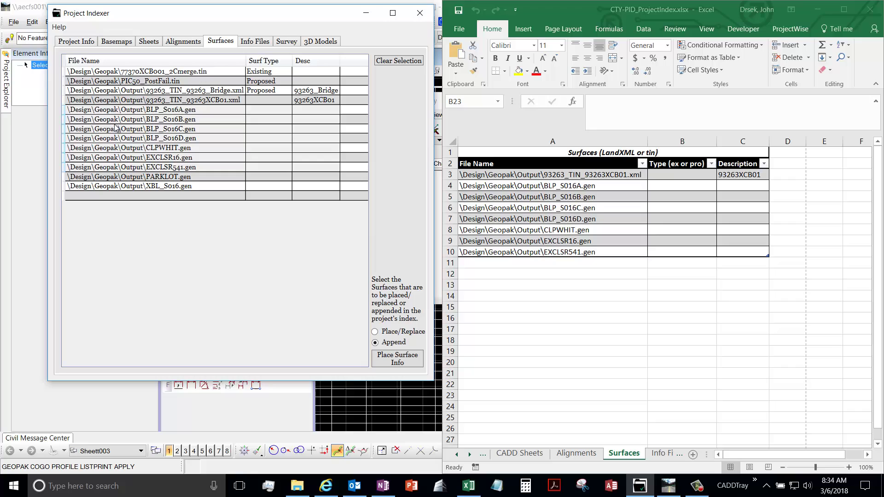
drag(115, 111, 125, 138)
click(406, 361)
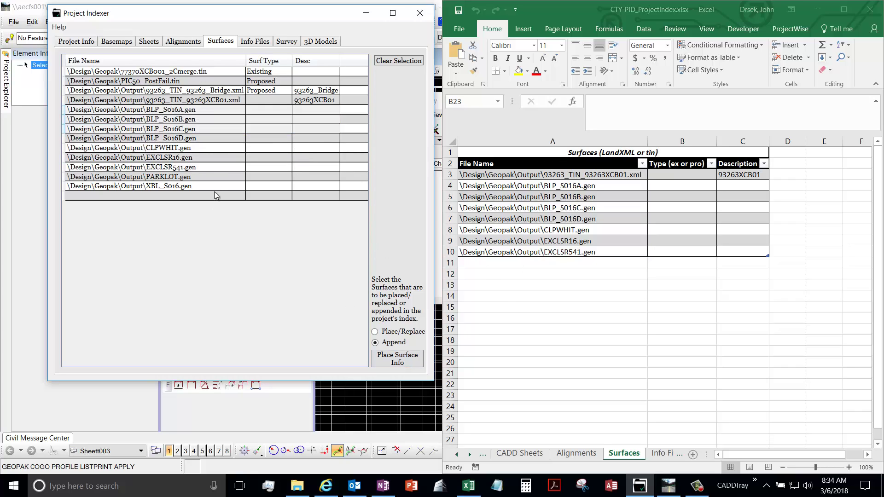
click(260, 109)
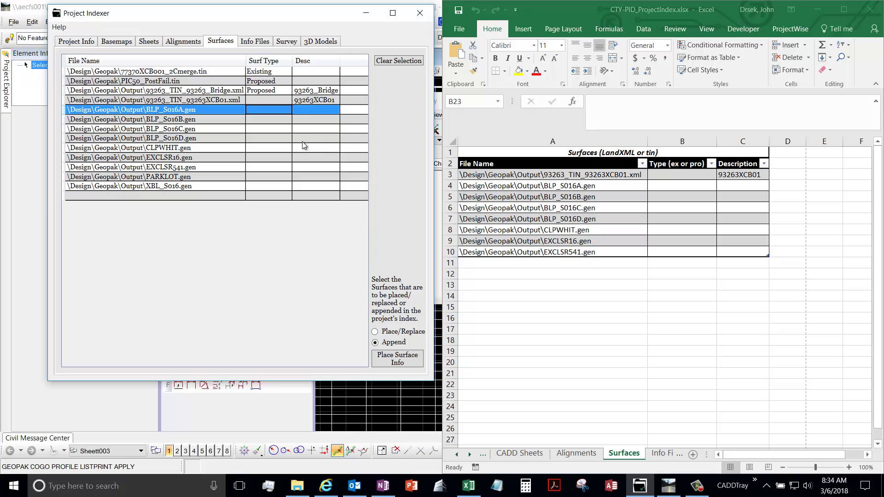
click(214, 41)
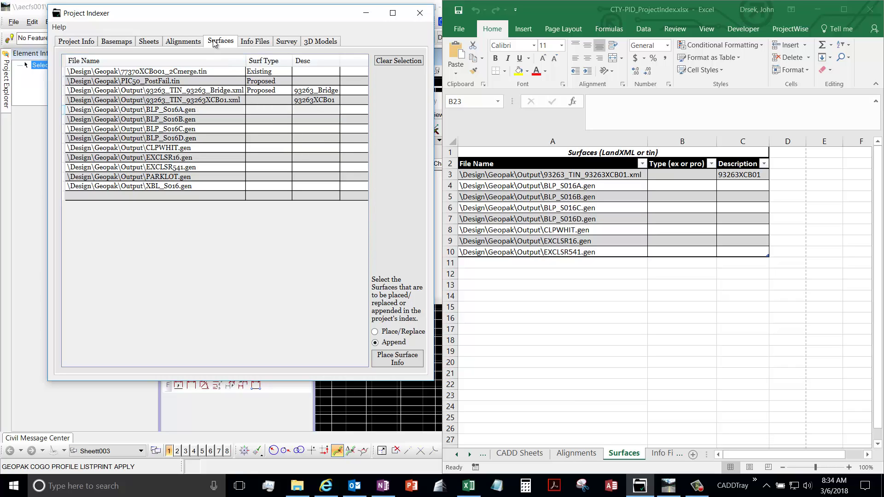